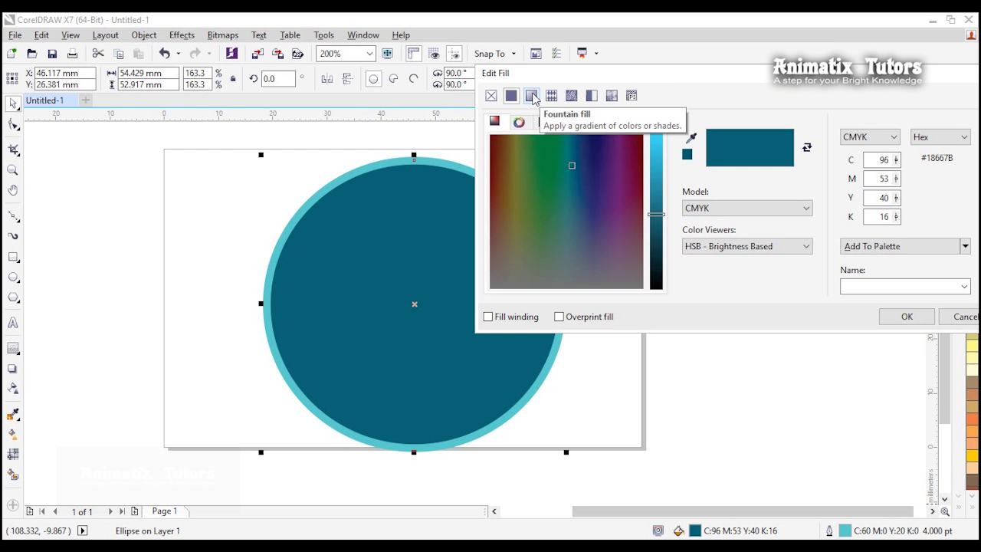
Step: Give the circle a fountain fill and set the gradient's start colour to blue (C91 M77 Y0 K0)
click(531, 96)
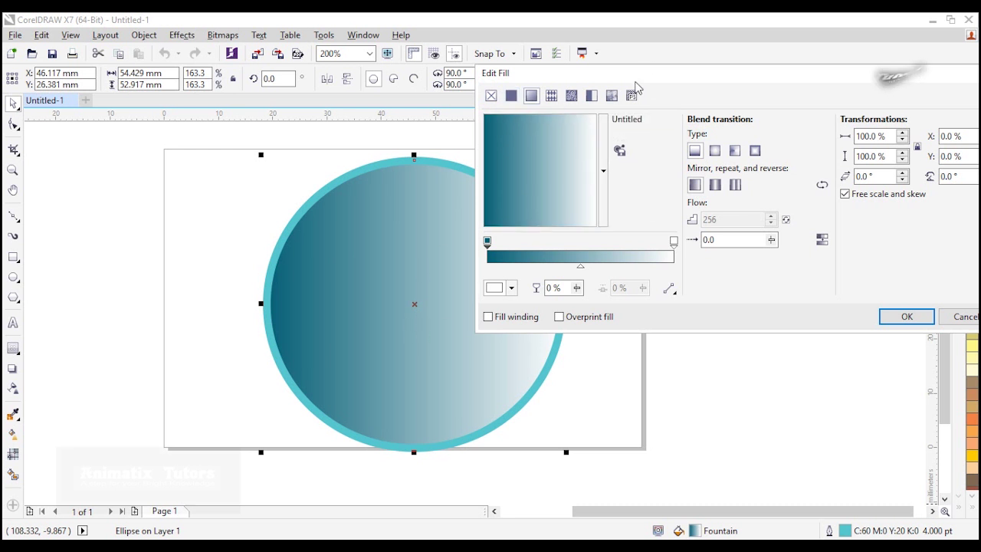
drag(625, 80, 650, 67)
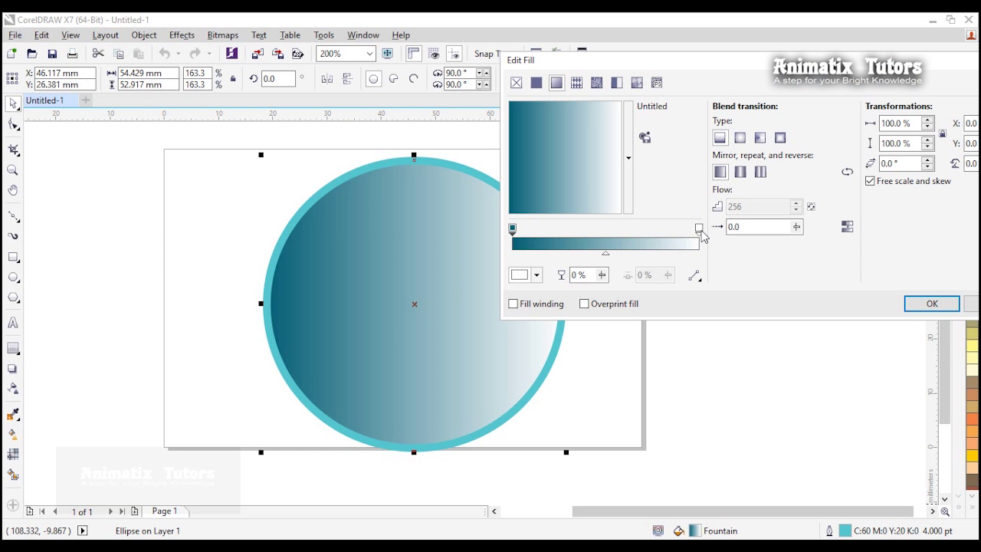
click(513, 230)
click(536, 275)
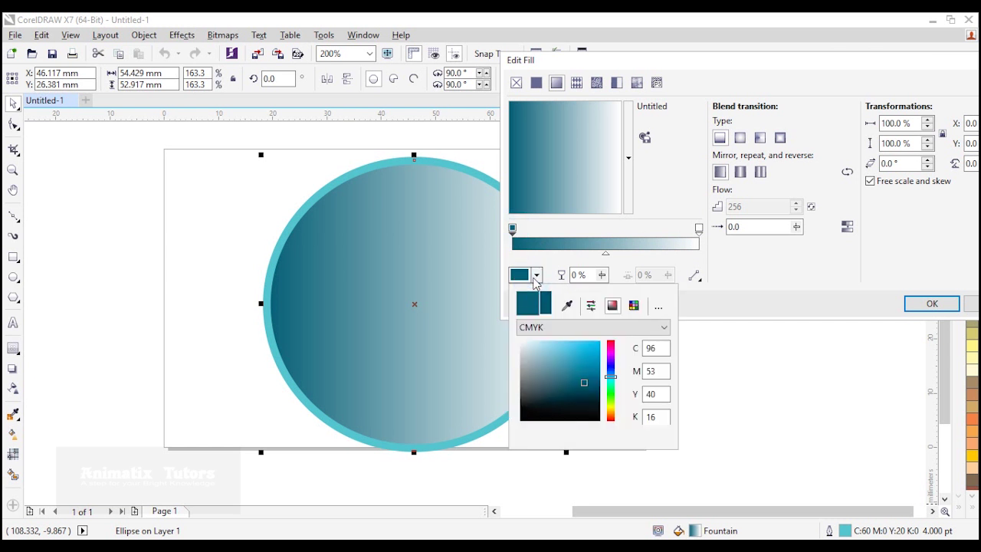
click(610, 372)
drag(584, 360, 593, 346)
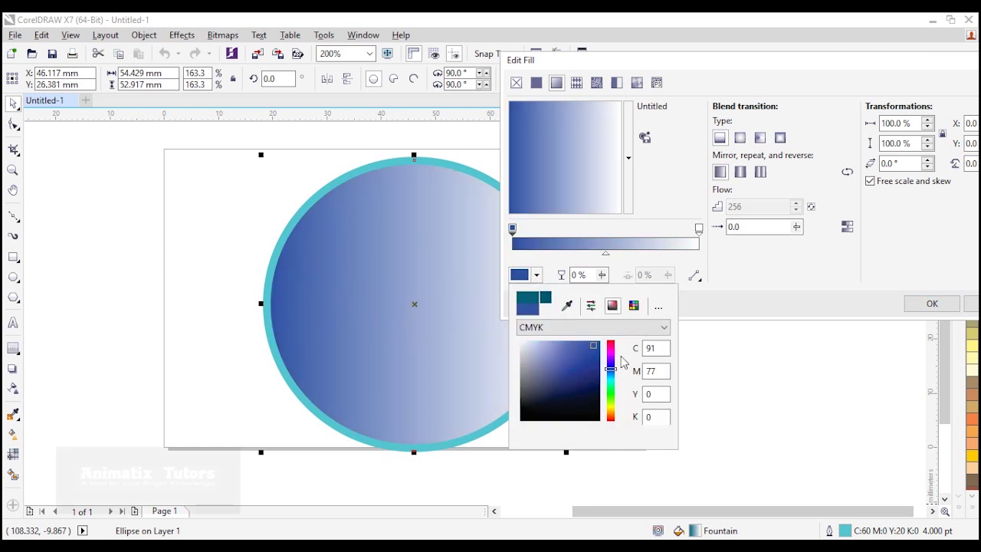
Step: Set the gradient's end colour to red (C0 M100 Y100 K0)
click(699, 229)
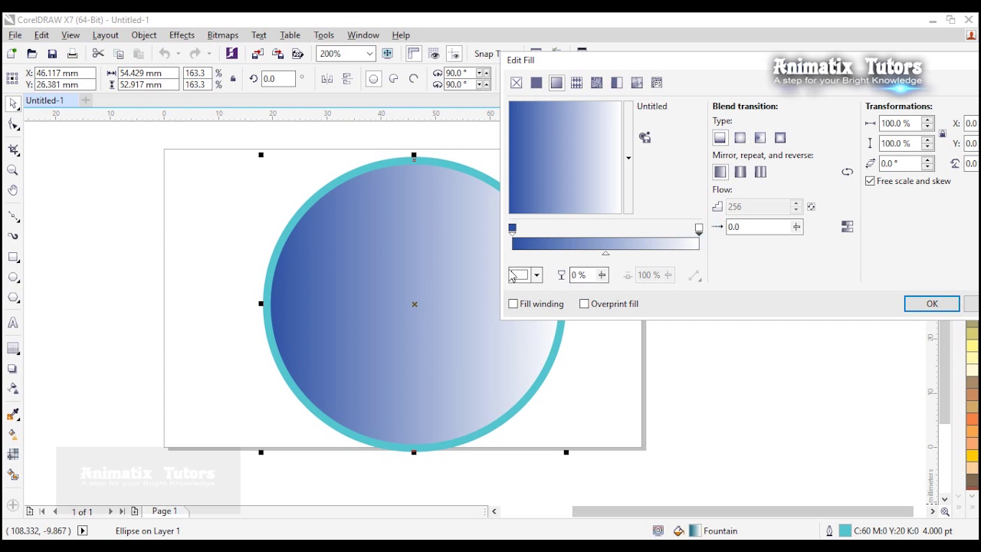
click(513, 233)
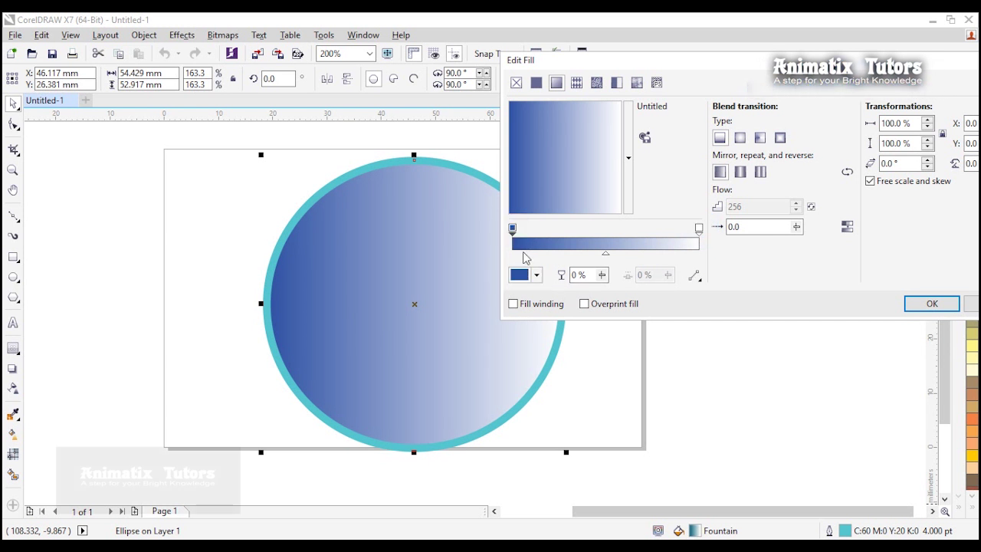
click(698, 228)
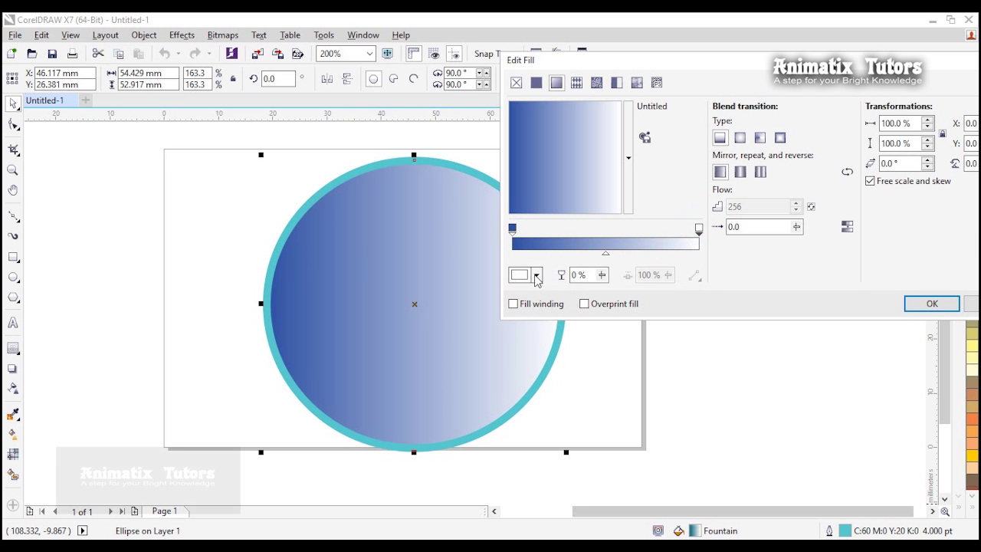
click(536, 276)
click(597, 346)
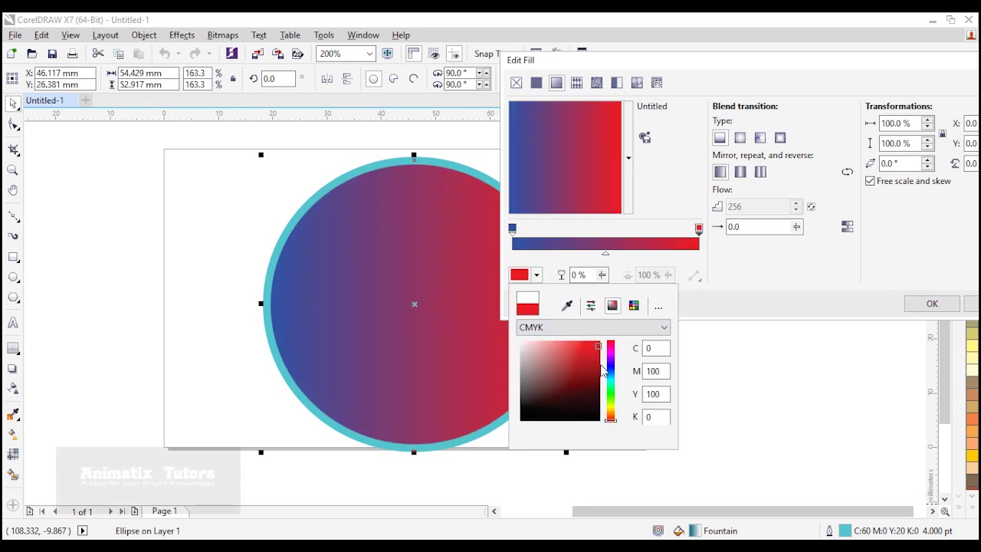
click(826, 263)
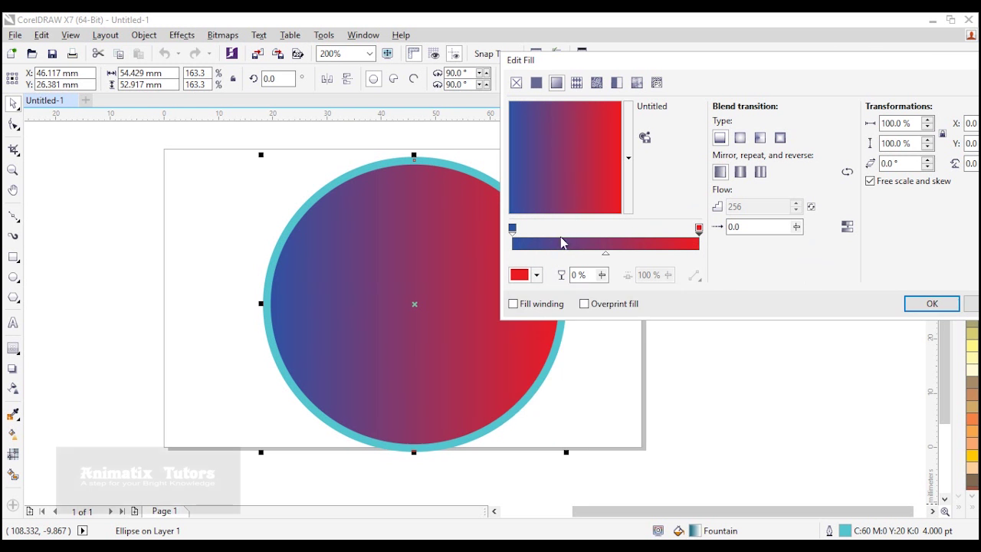
Step: Add three intermediate colour nodes to the gradient at about 31%, 61% and 81%
double_click(560, 243)
drag(561, 228, 570, 229)
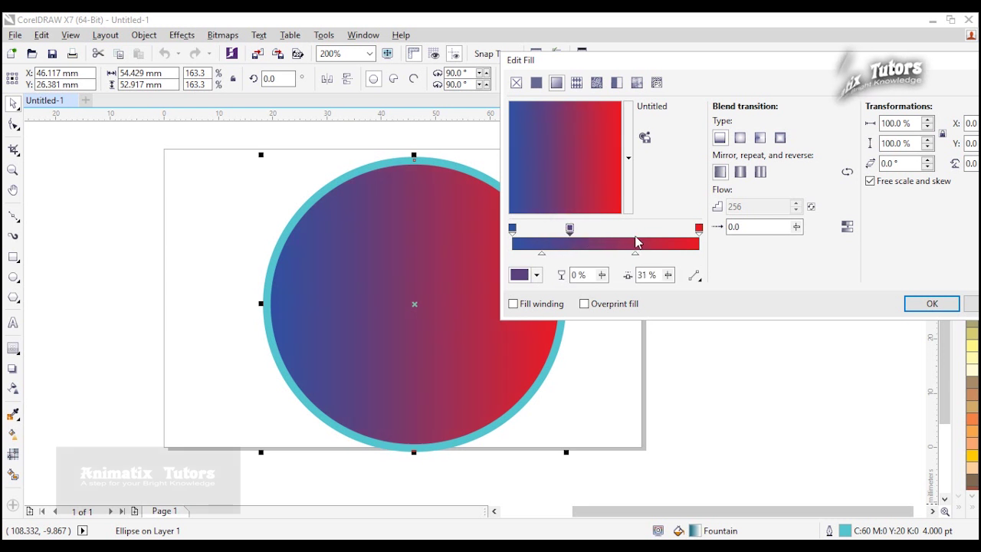
double_click(625, 243)
double_click(663, 243)
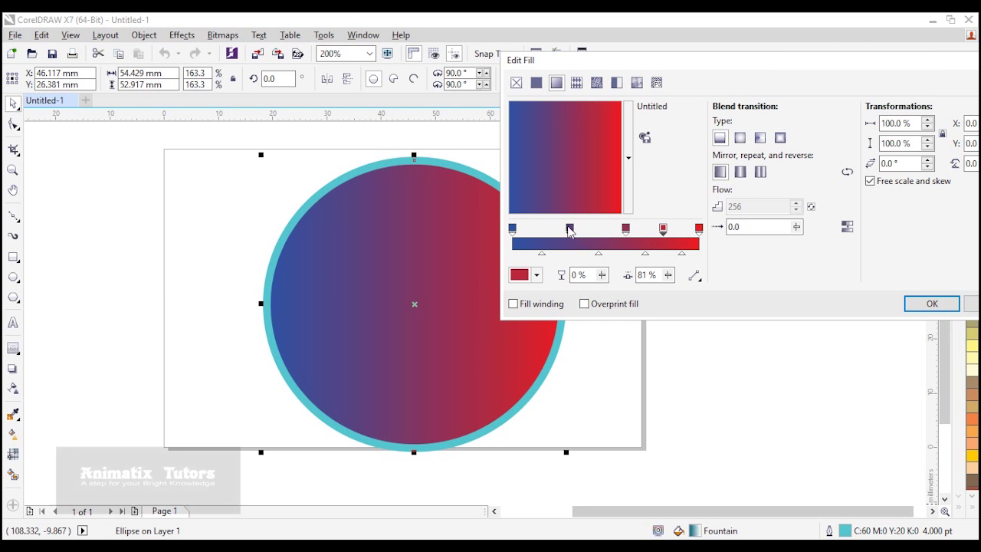
Step: Shift the first intermediate node to 32% and colour it green (C68 M0 Y100 K0)
drag(570, 230, 571, 230)
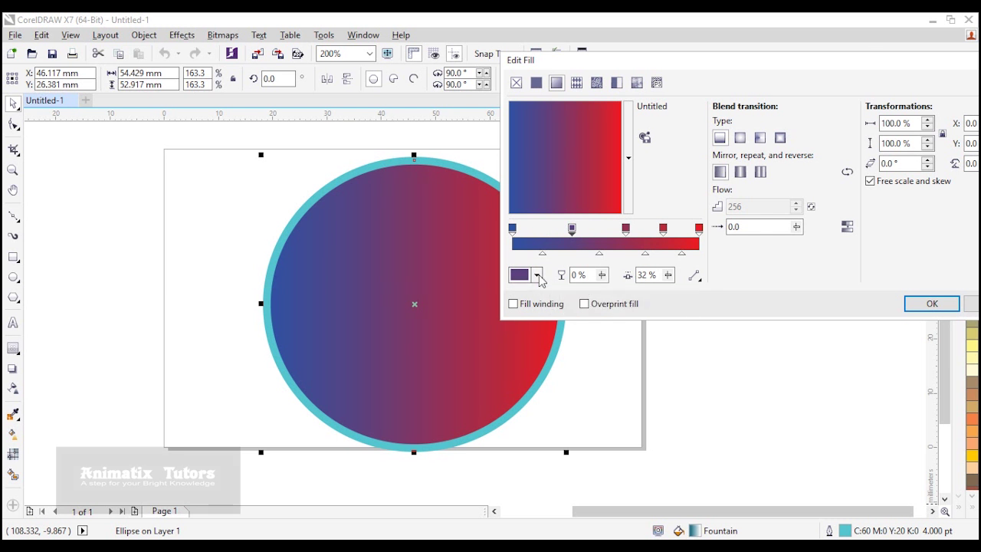
click(538, 276)
click(610, 369)
drag(610, 368, 600, 350)
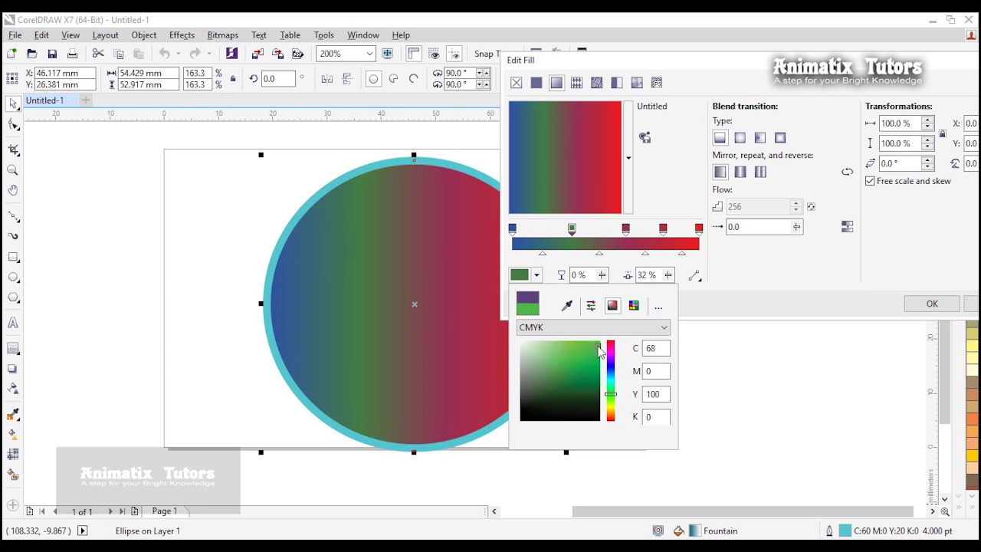
click(626, 229)
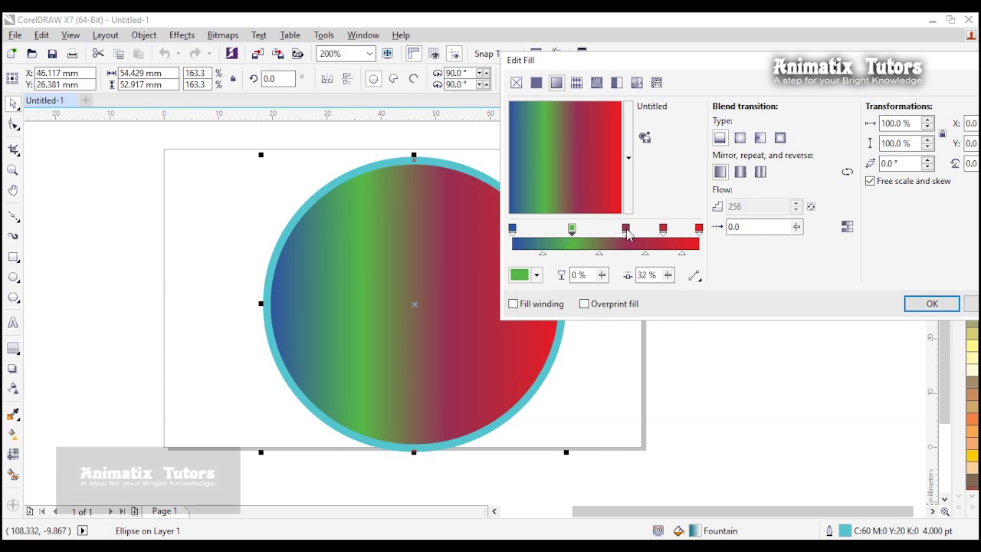
Step: Colour the 61% gradient node olive (C40 M40 Y100 K12)
click(626, 229)
click(537, 275)
mouse_move(610, 345)
mouse_down()
mouse_move(621, 412)
mouse_move(610, 414)
mouse_up()
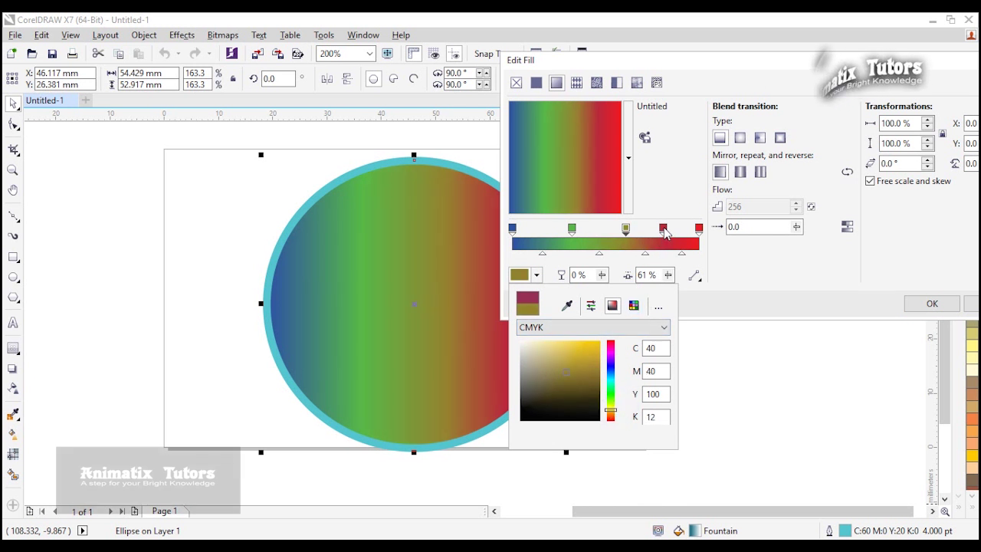
click(663, 229)
Step: Change the 81% gradient node's colour to purple
click(664, 229)
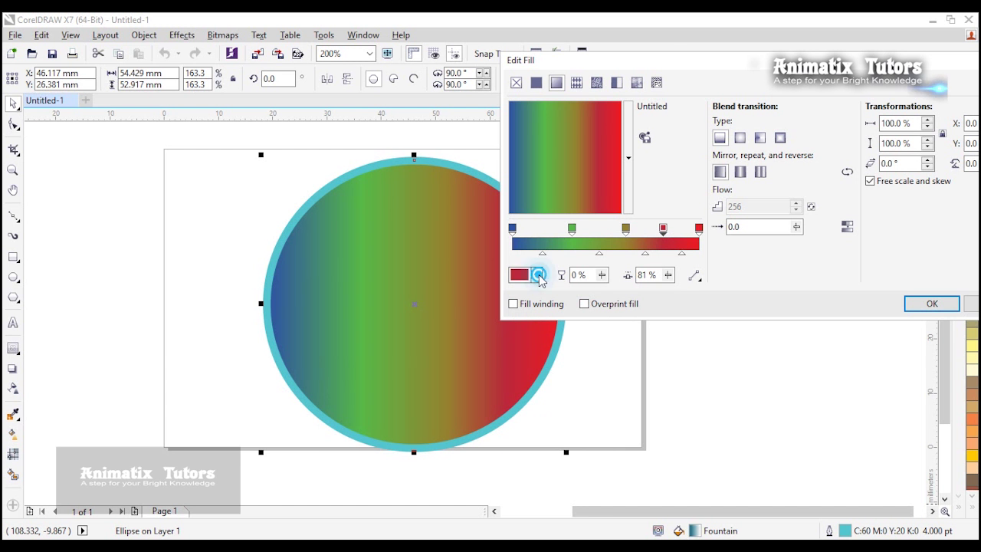
click(537, 275)
click(611, 377)
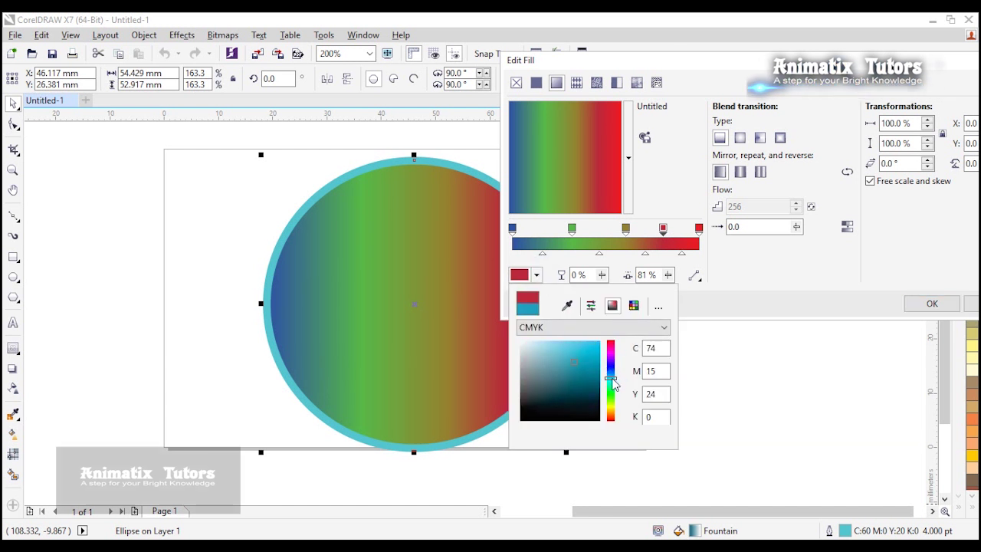
mouse_move(614, 375)
mouse_down()
mouse_move(613, 404)
mouse_move(613, 362)
mouse_move(600, 347)
mouse_up()
click(756, 264)
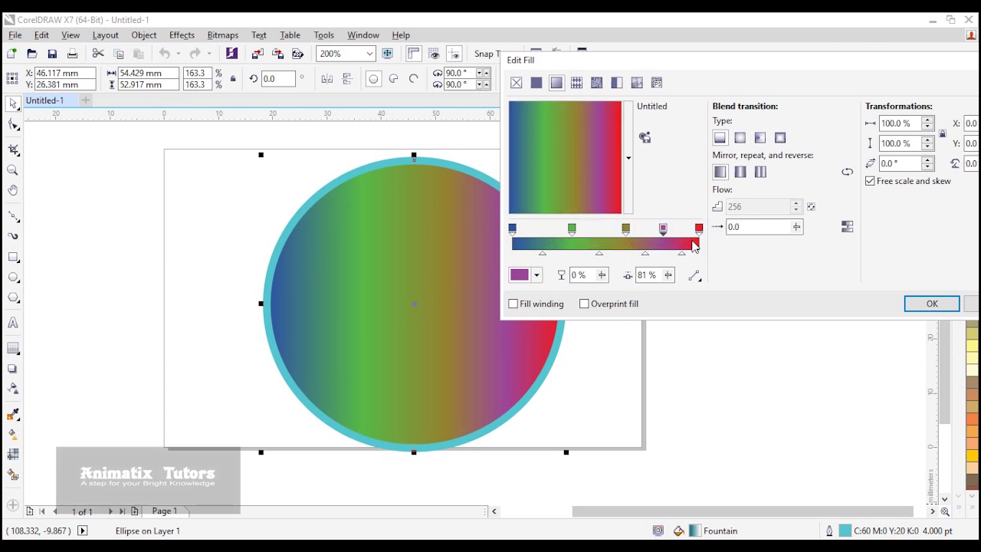
Step: Raise the green gradient node's transparency to 76%
click(571, 228)
drag(602, 277, 635, 292)
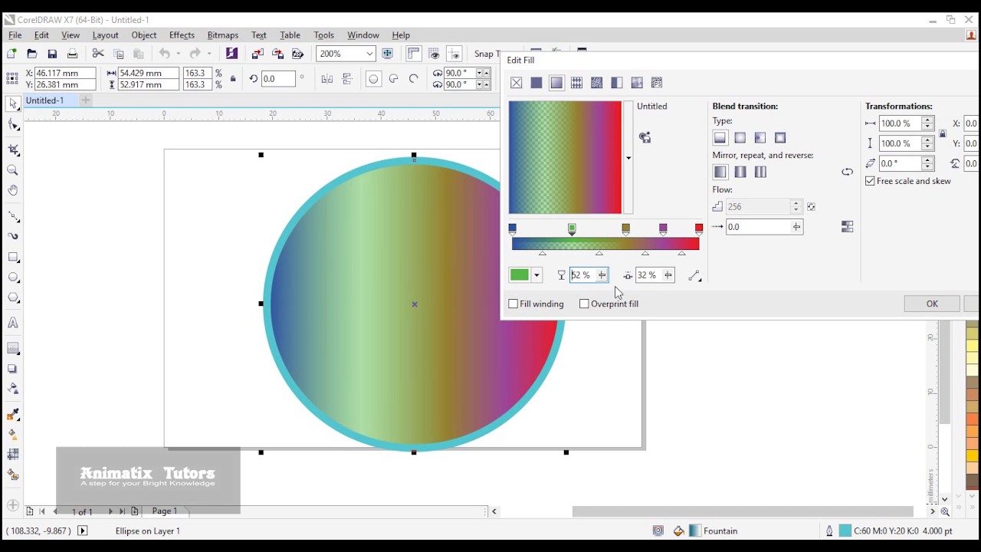
drag(602, 277, 619, 295)
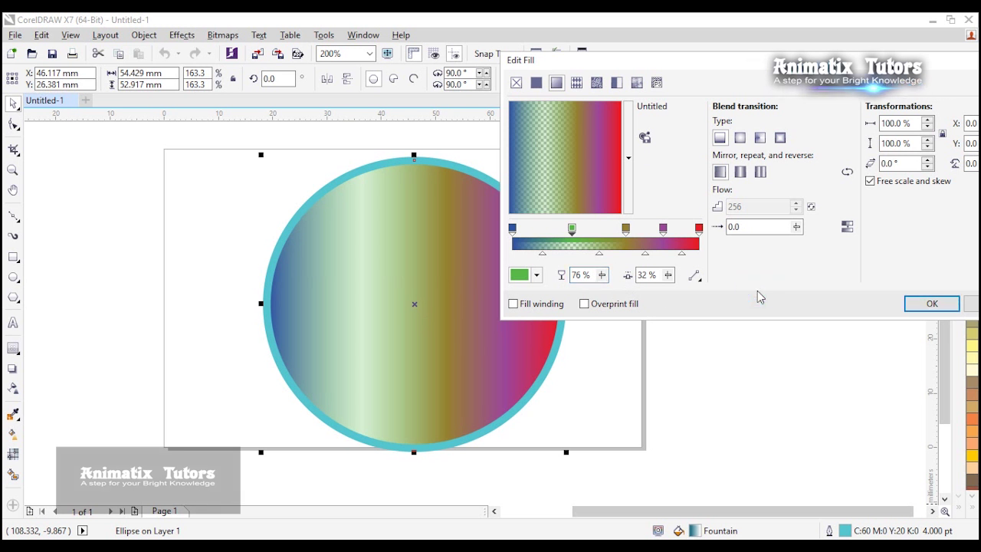
Step: Reset the green gradient node's transparency to 0%
click(572, 228)
click(602, 275)
drag(597, 292, 547, 298)
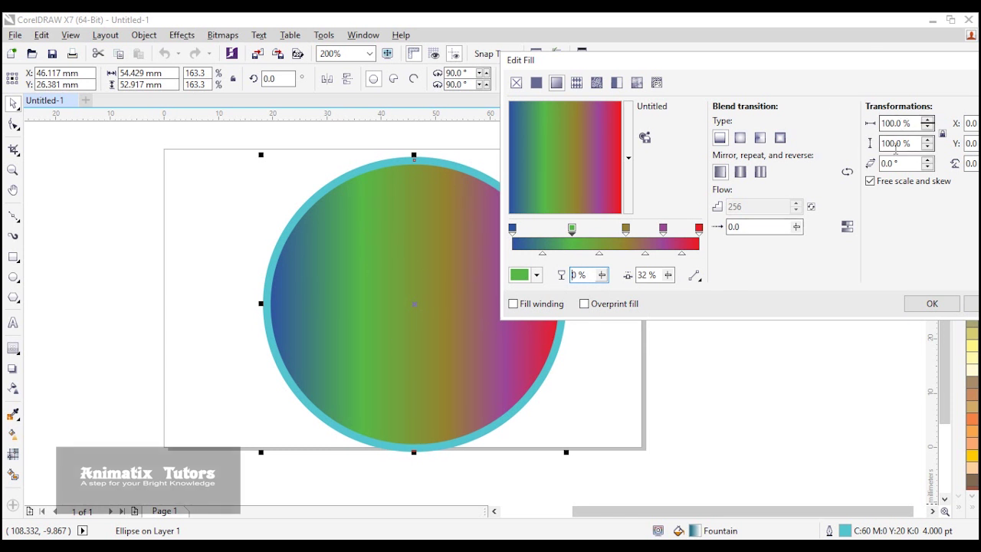
Step: Rotate the linear gradient across the circle to an angle of about 298.6°
drag(869, 57, 817, 46)
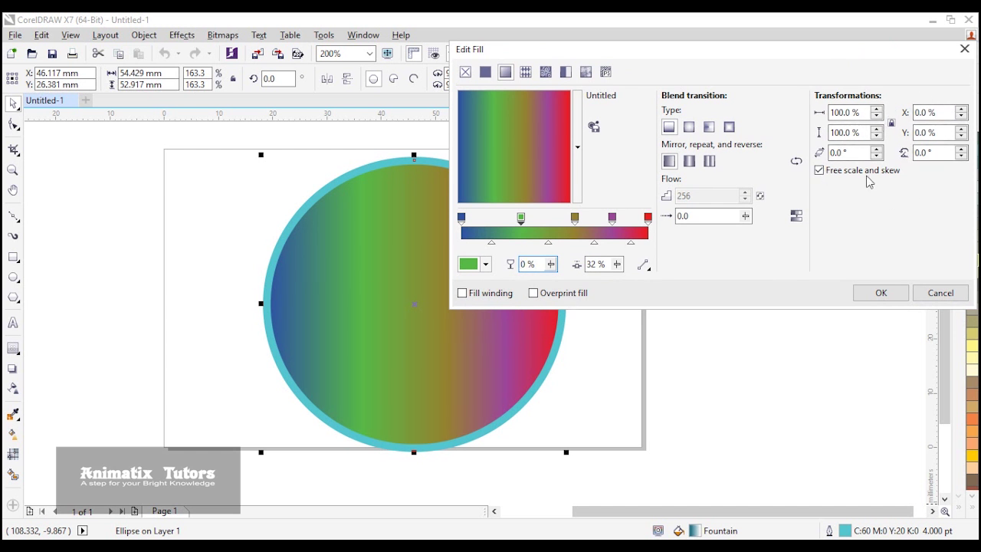
drag(524, 167, 545, 186)
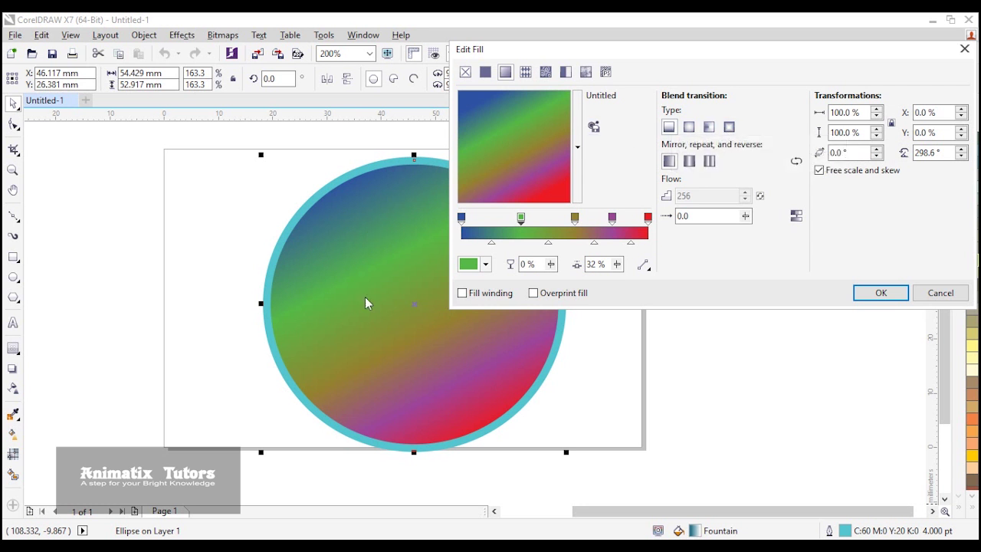
Step: Try the elliptical, conical and rectangular gradient types on the circle, and settle on elliptical
click(689, 126)
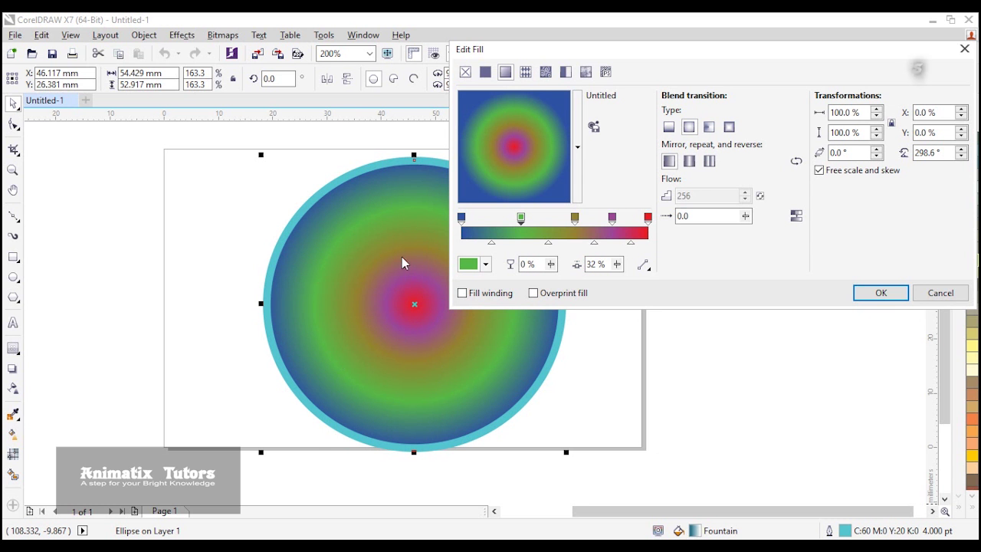
click(708, 128)
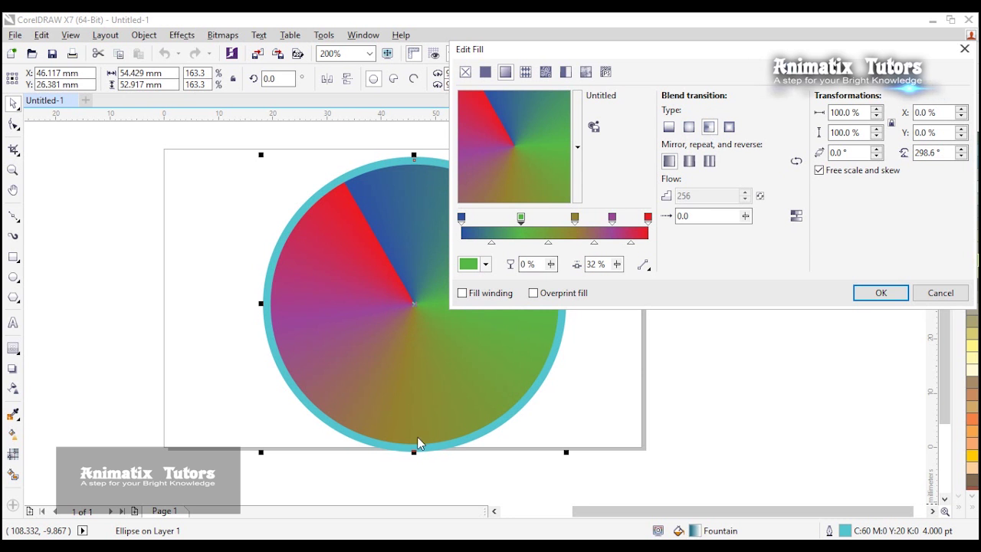
click(729, 128)
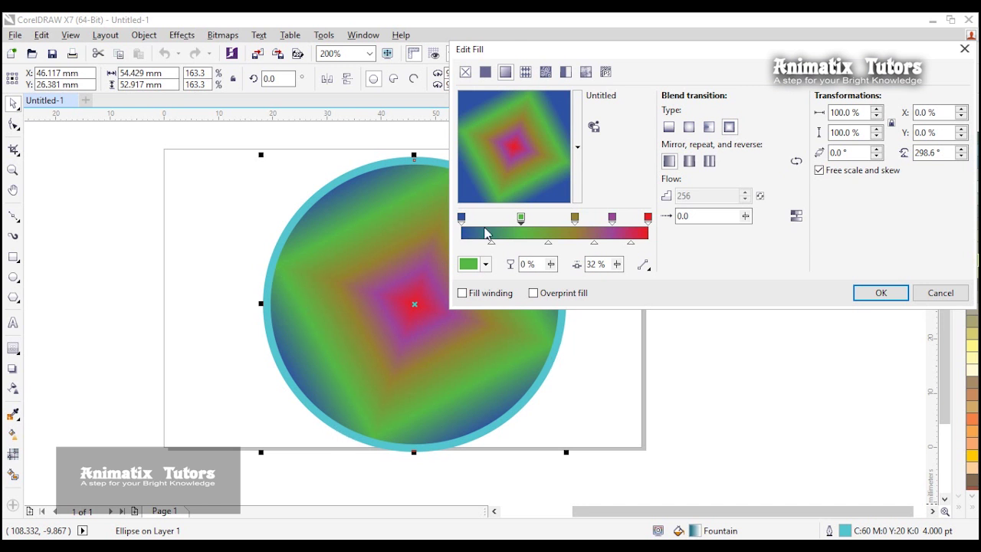
drag(595, 63, 641, 67)
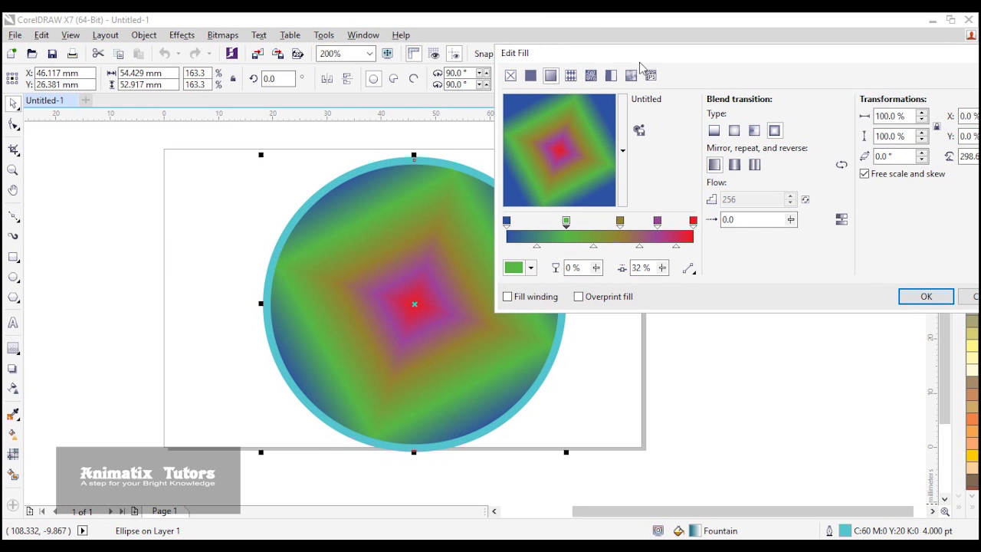
click(713, 131)
click(733, 131)
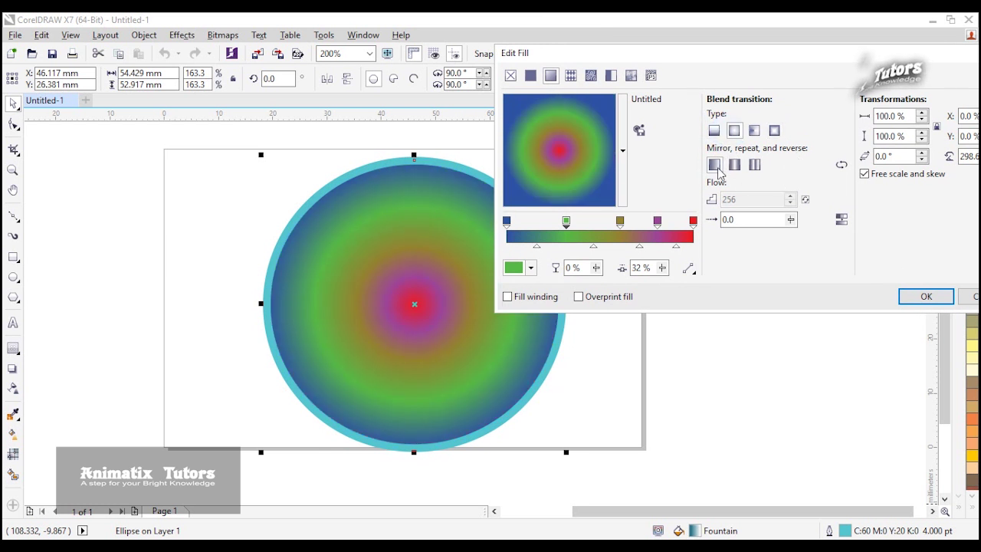
Step: Apply the elliptical gradient with the repeat option and move the circle slightly up to about Y 27.97 mm
click(733, 168)
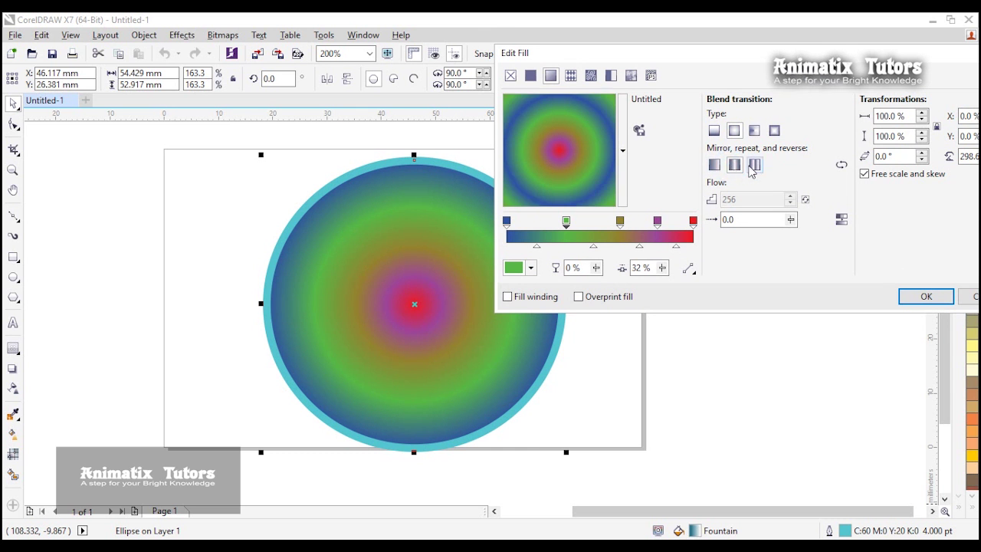
click(752, 166)
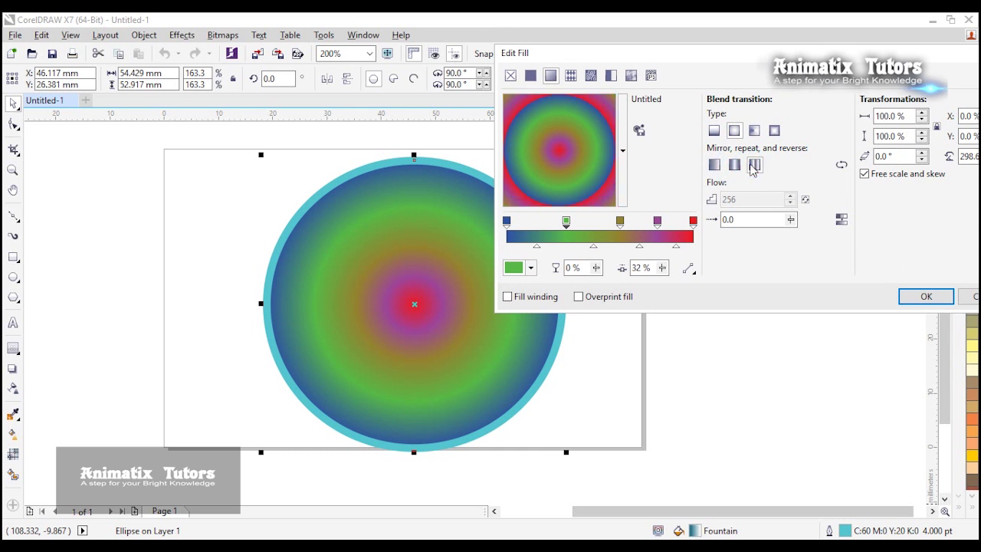
click(923, 298)
drag(490, 291, 565, 292)
key(Escape)
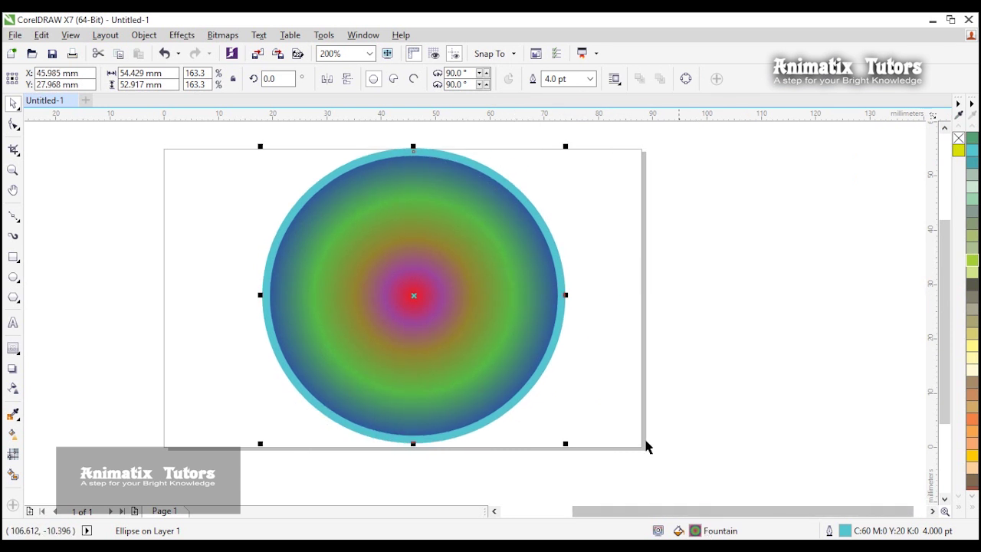
Step: Reopen the circle's fill settings and offset the gradient centre to X 19% and Y 2%
double_click(695, 530)
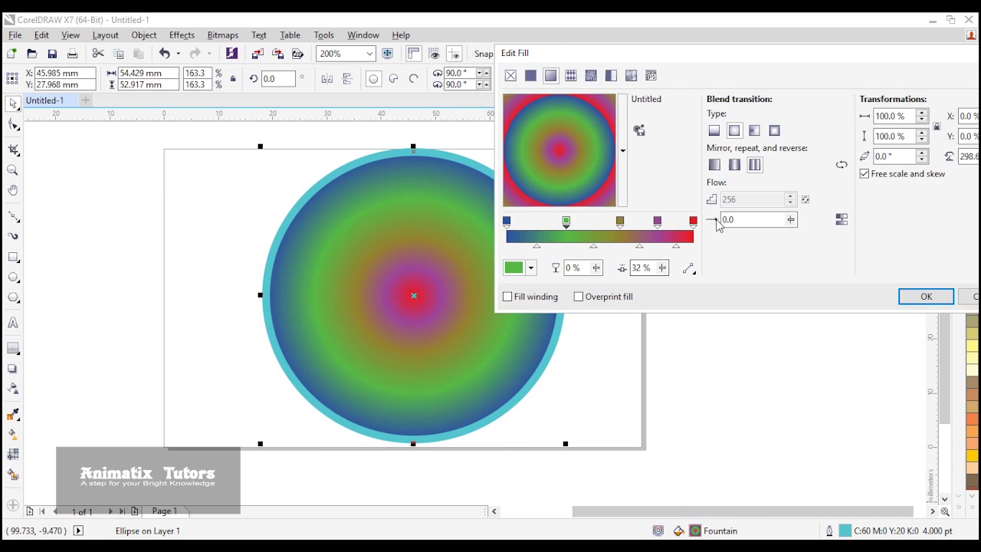
click(671, 242)
drag(592, 130, 580, 145)
drag(755, 57, 670, 54)
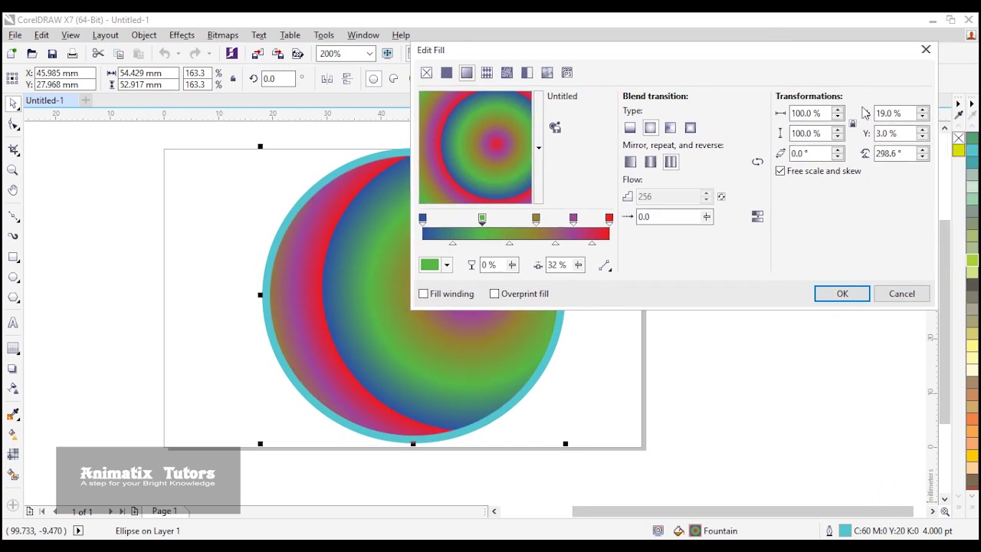
drag(924, 131, 919, 101)
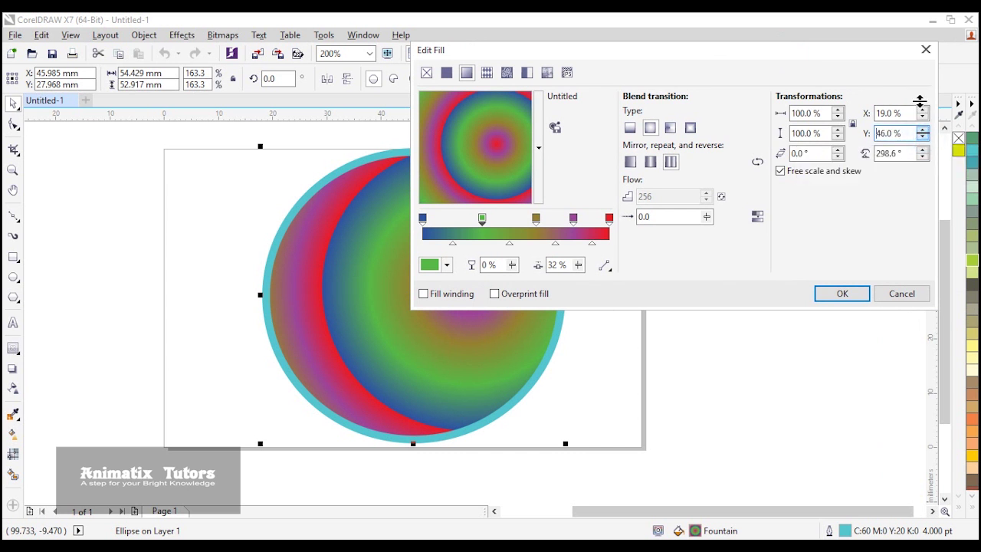
drag(923, 142, 922, 131)
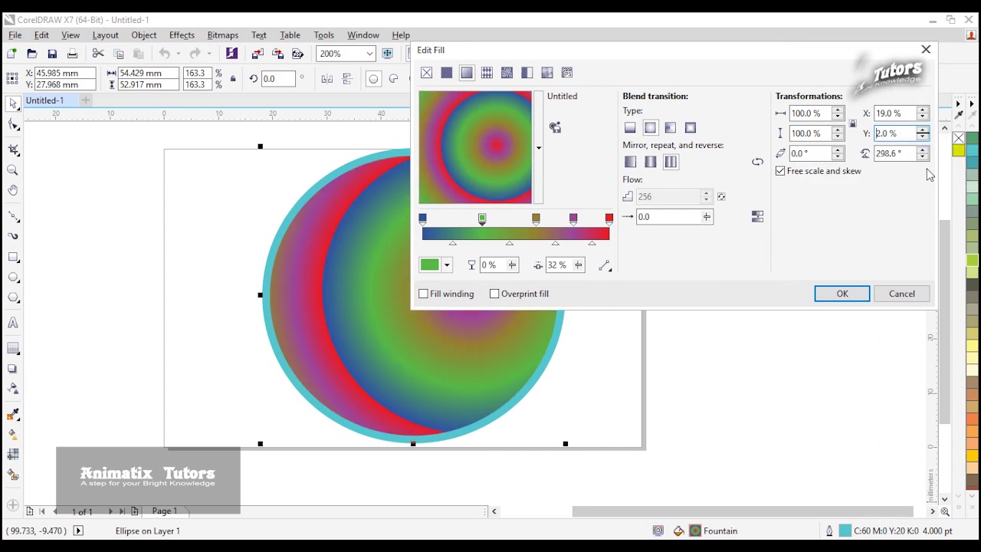
Step: Try several centre positions for the elliptical gradient, including near the circle's upper-left edge and its lower-right edge
click(682, 60)
drag(682, 60, 785, 60)
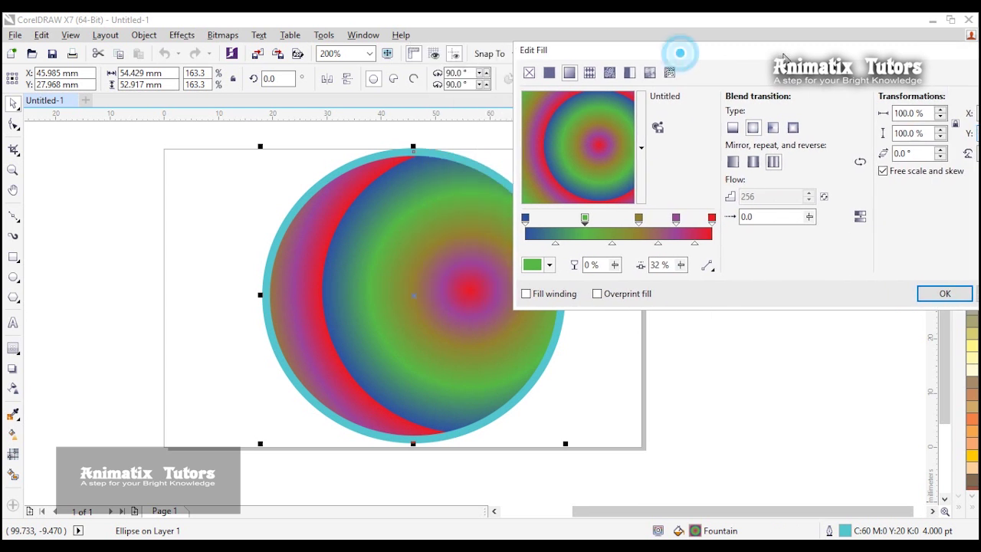
click(545, 111)
drag(546, 111, 569, 126)
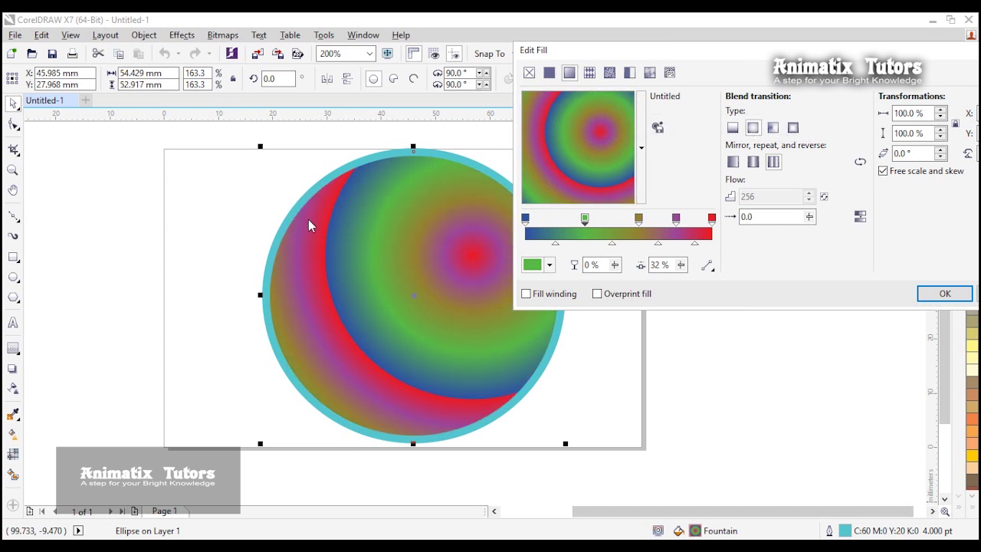
drag(554, 128, 532, 103)
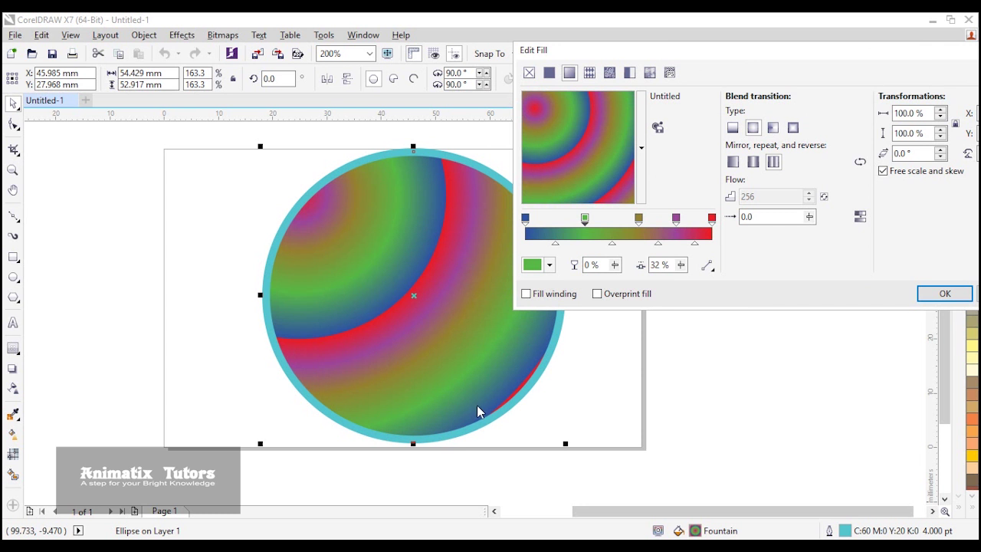
drag(597, 160, 615, 188)
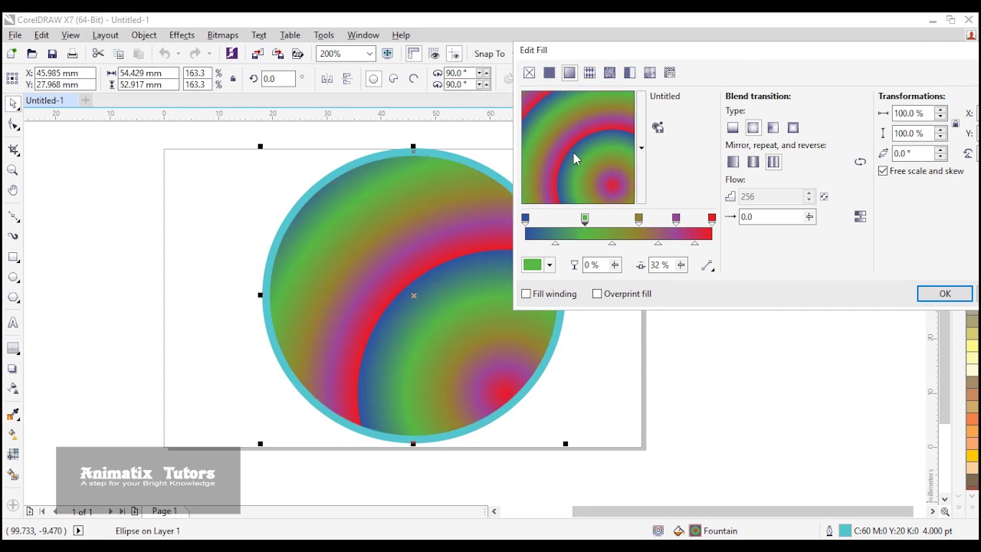
Step: Try the conical gradient with different centres, and settle on the rectangular type centred slightly left of the circle's middle
click(780, 127)
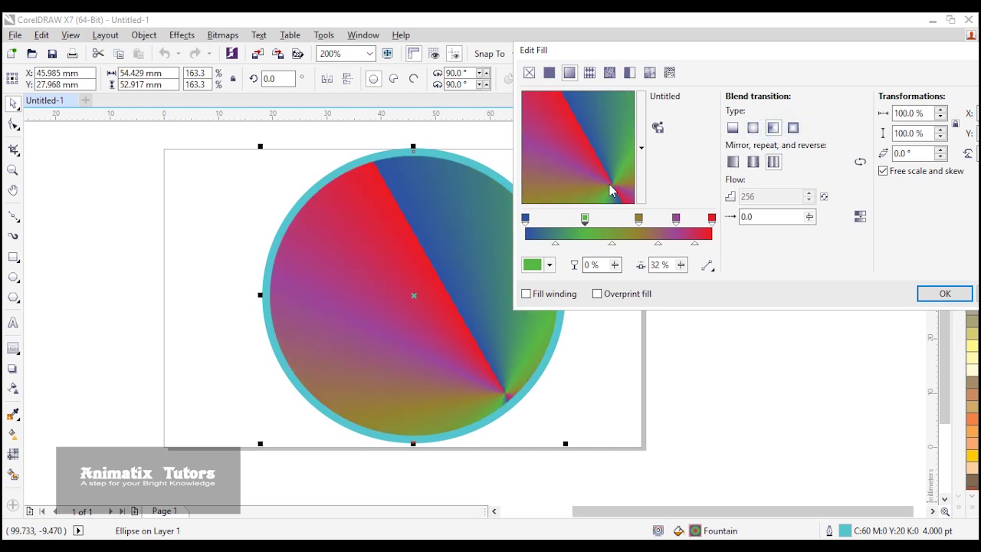
click(579, 144)
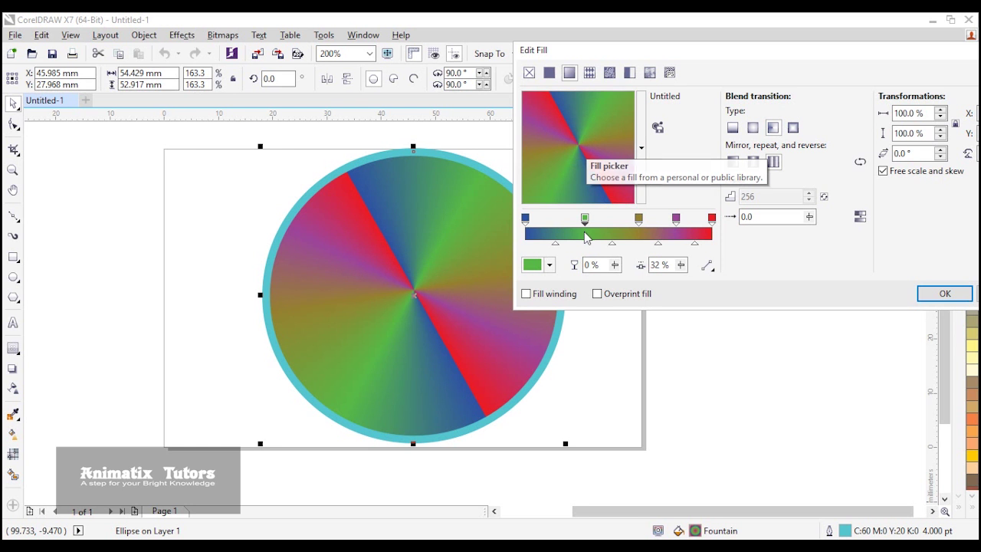
drag(626, 97, 603, 126)
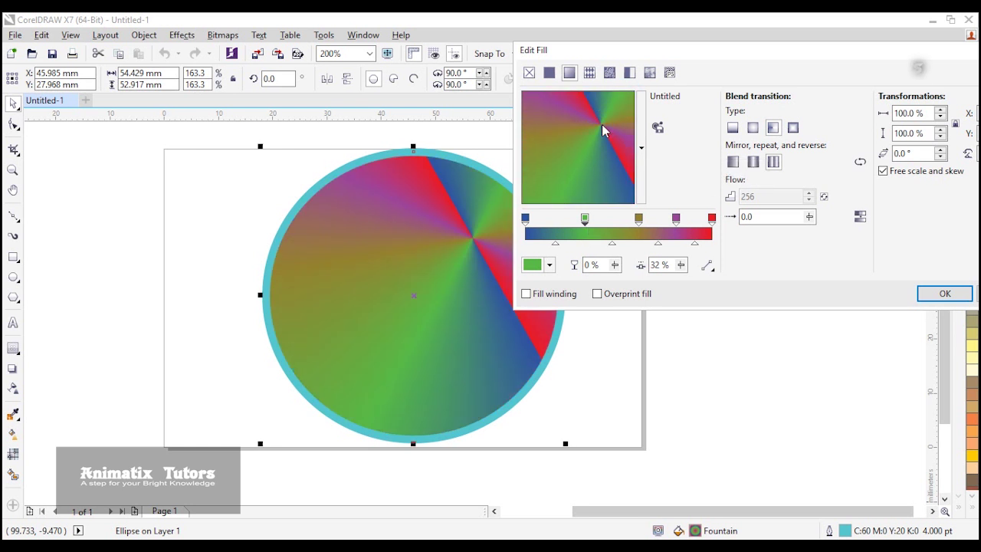
click(793, 127)
drag(594, 123, 571, 147)
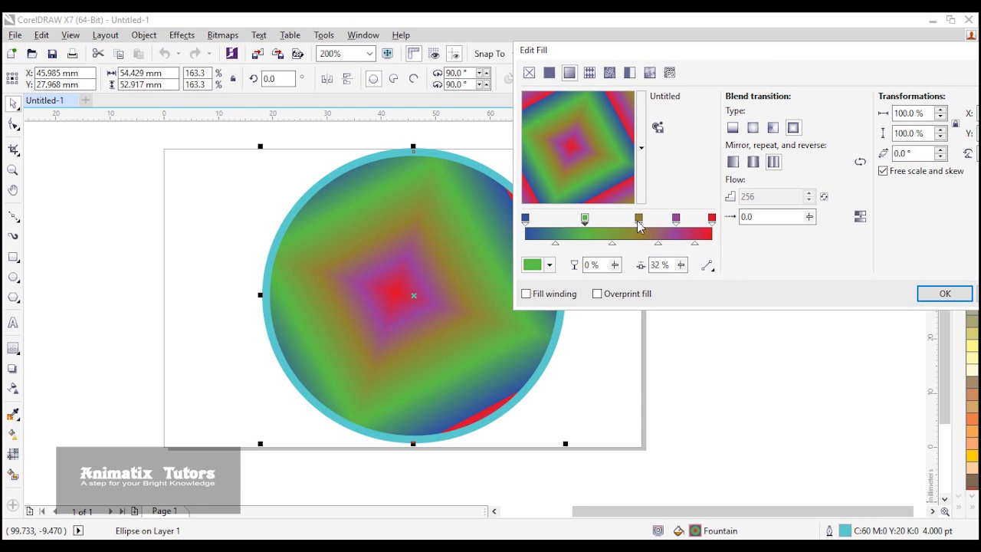
Step: Remove the brown, purple and green intermediate nodes from the gradient, leaving only the blue and red end colours
drag(641, 222, 619, 222)
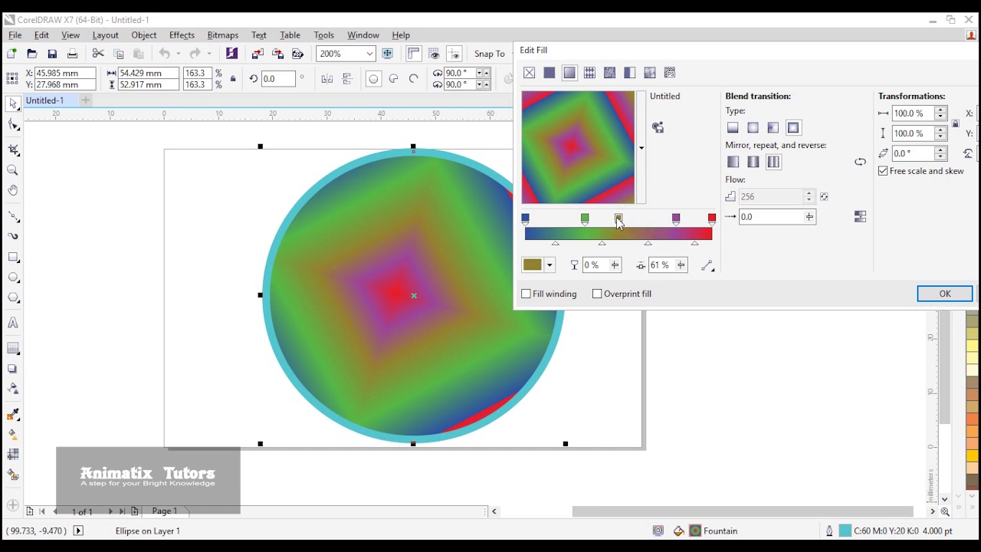
double_click(623, 220)
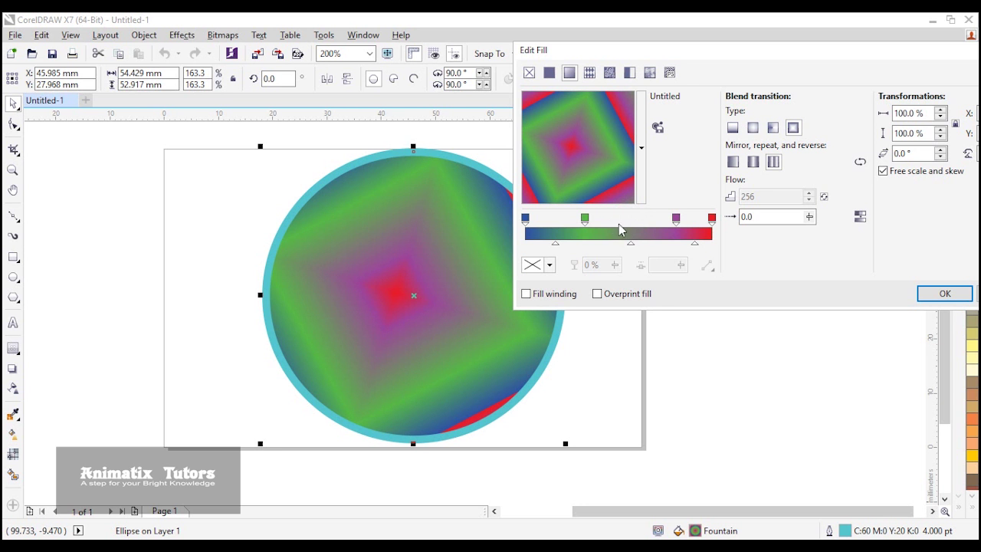
double_click(675, 219)
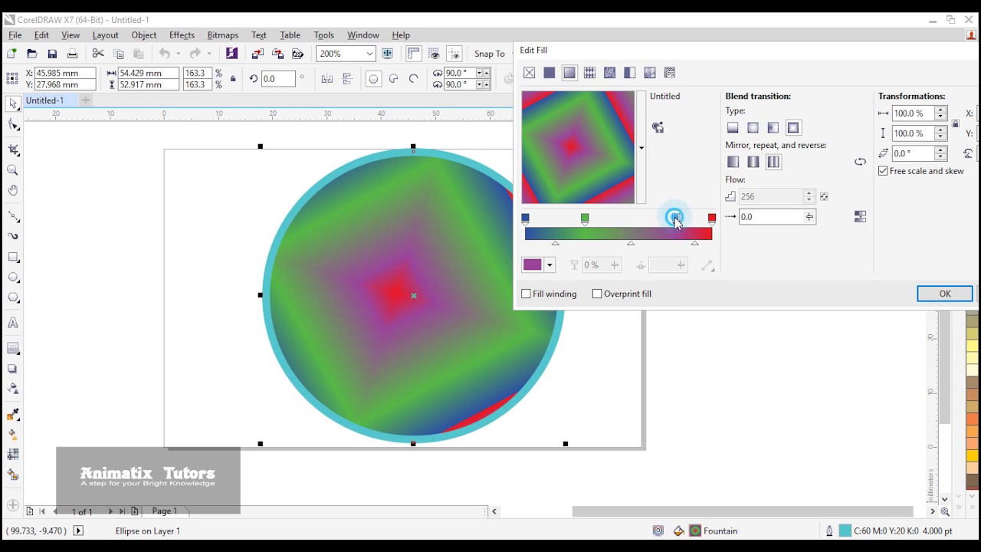
double_click(585, 220)
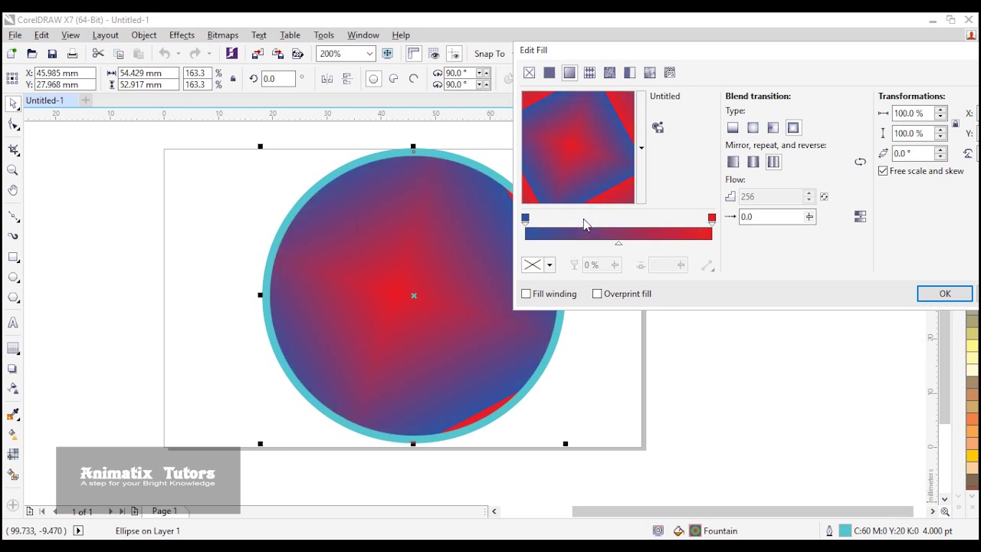
Step: Add two intermediate nodes to the blue-red gradient, the second at 63%, and move the midpoint between it and the red end to 0%
double_click(588, 230)
double_click(642, 230)
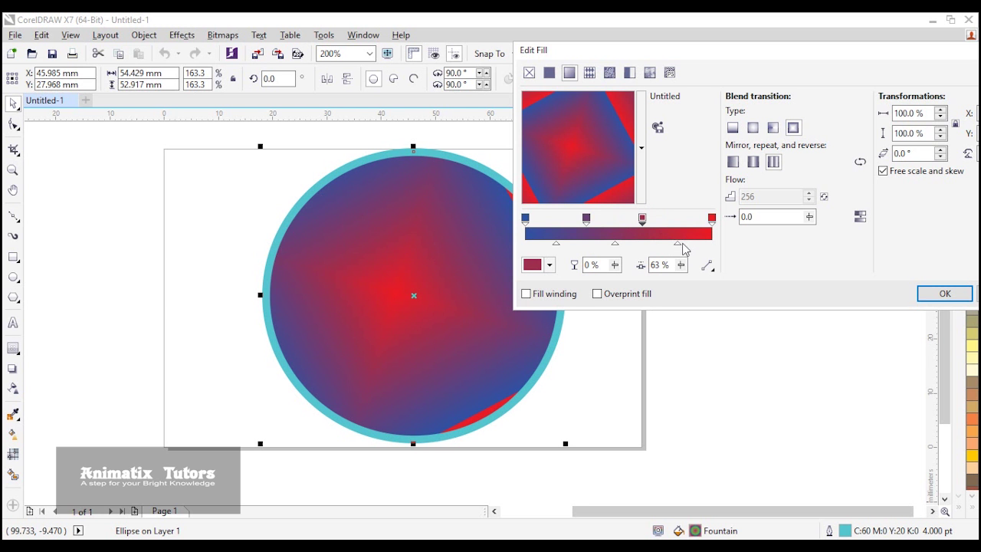
drag(679, 245, 654, 245)
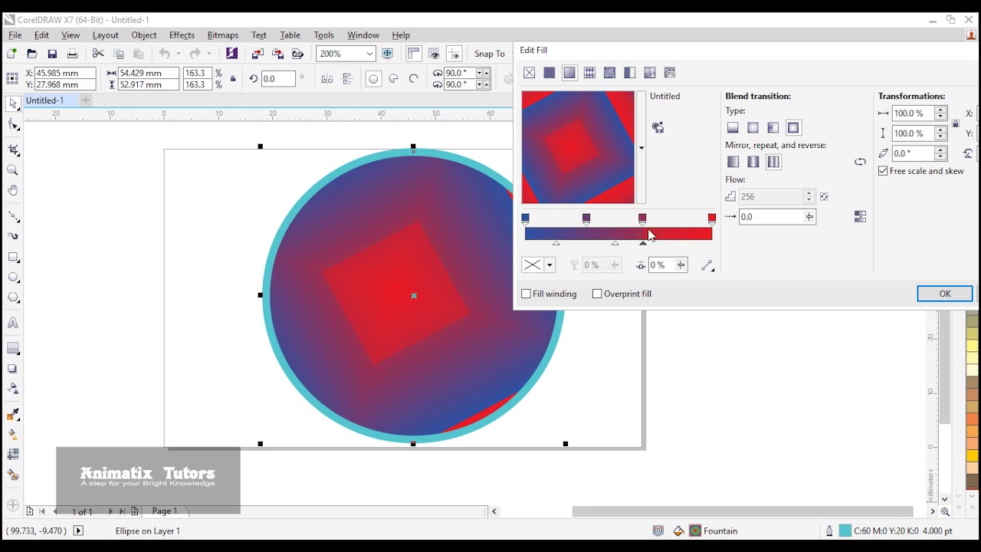
Step: Recolour the gradient node at 63% to teal and apply the edited fill to the circle
click(642, 218)
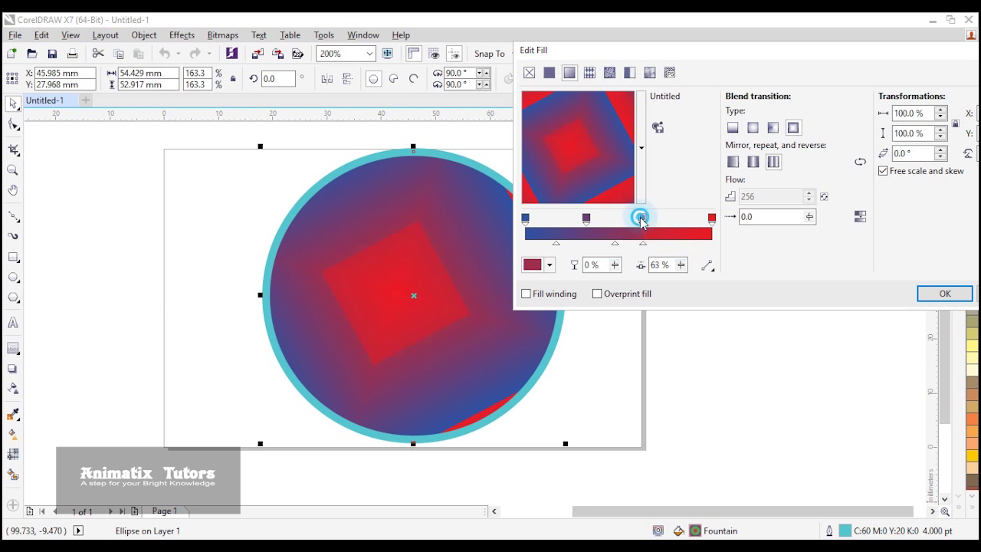
click(550, 265)
click(623, 352)
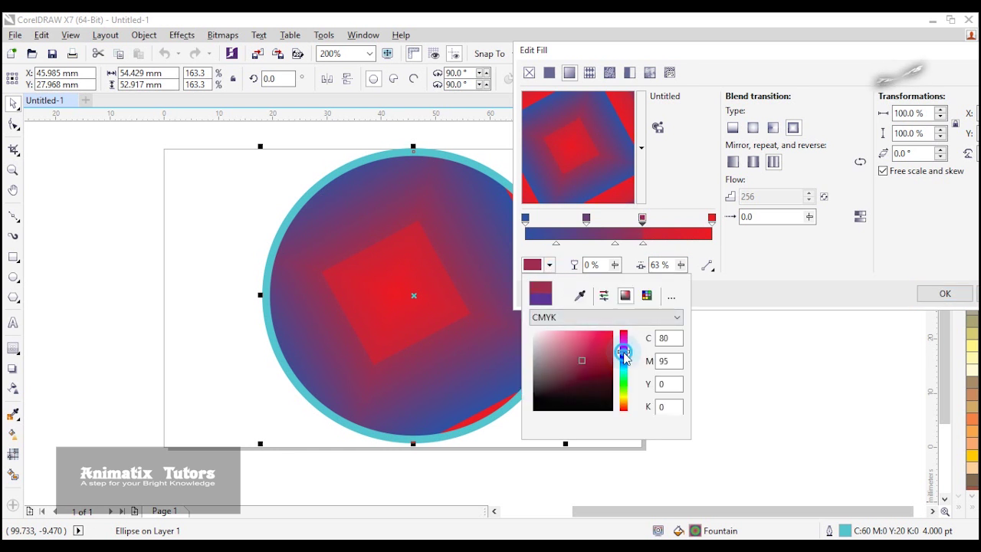
drag(624, 354, 626, 367)
click(797, 242)
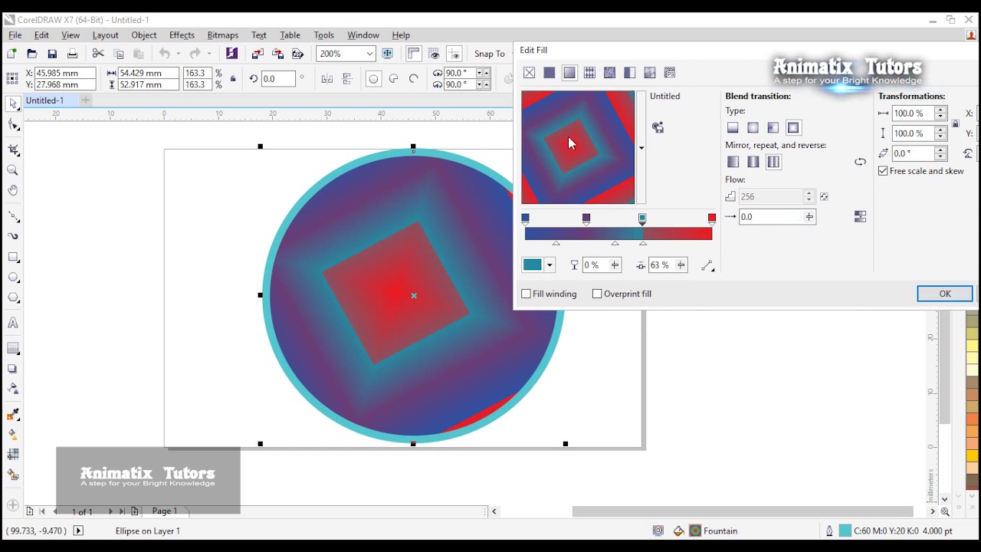
click(945, 295)
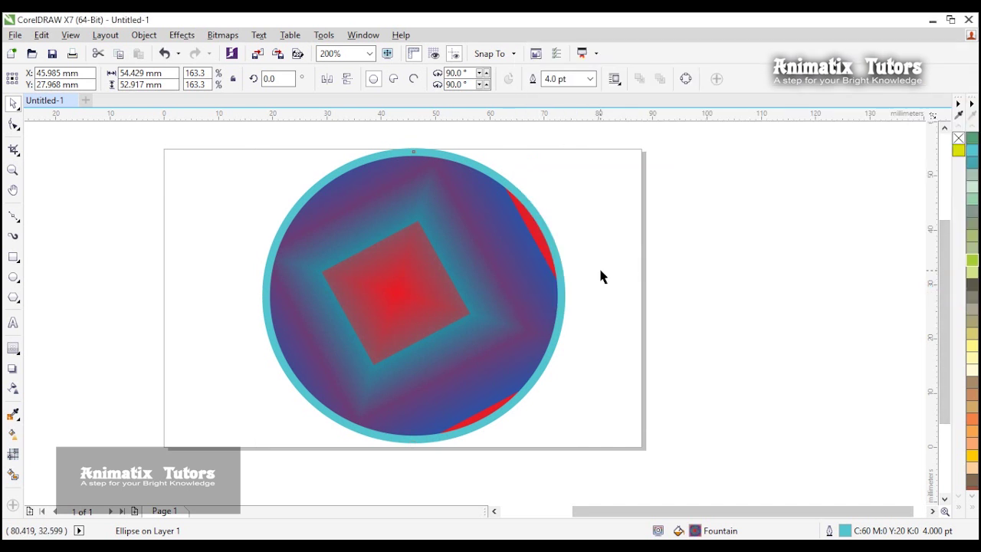